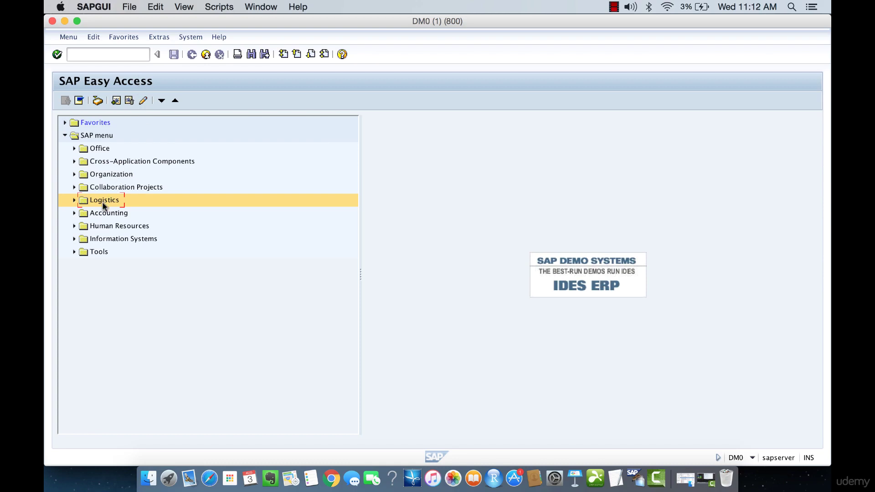
Expand Logistics > Production > Master Data in the SAP menu tree
left_click(74, 201)
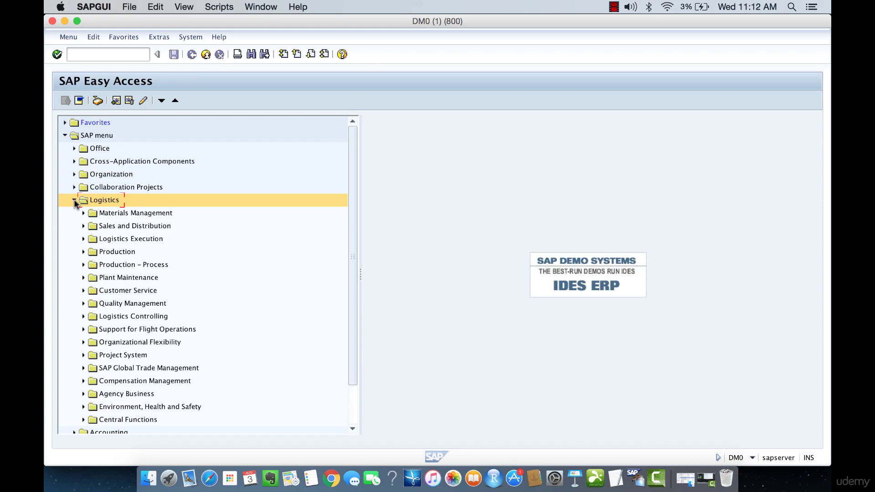
left_click(110, 251)
left_click(83, 252)
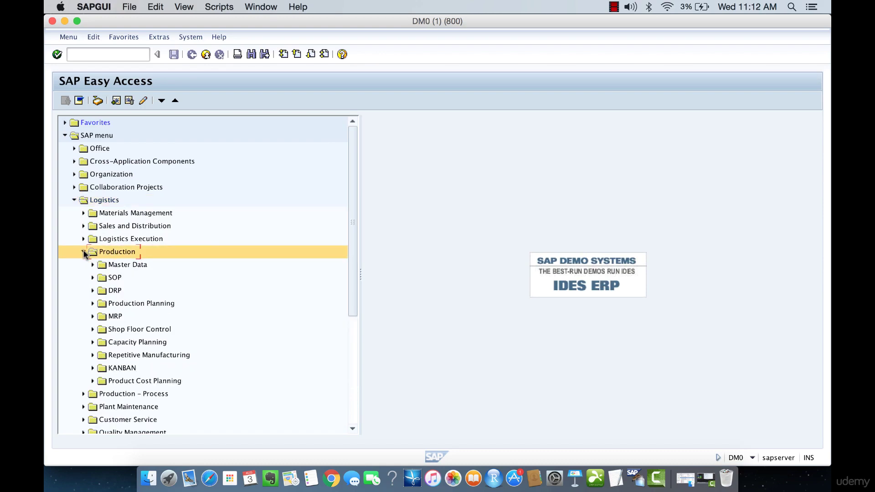
left_click(92, 265)
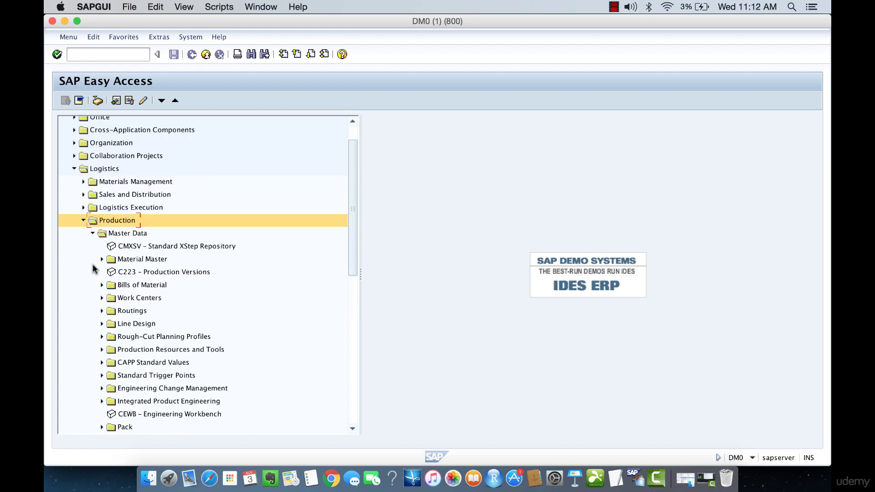
Point out the Material Master, Bills of Material, Work Centers and Routings entries
left_click(120, 258)
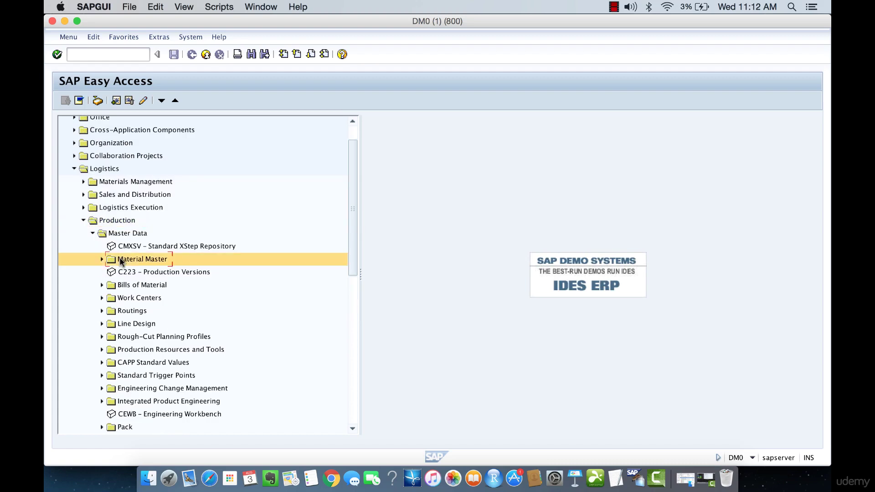
left_click(138, 284)
left_click(138, 297)
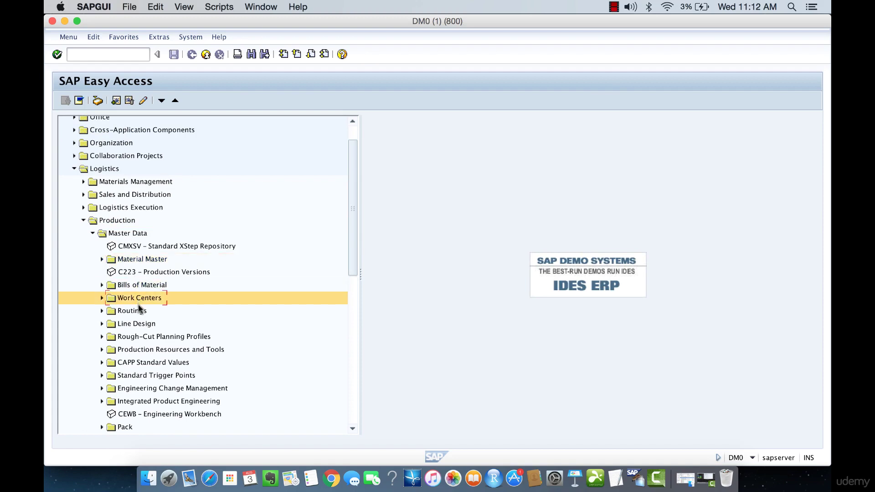
left_click(139, 310)
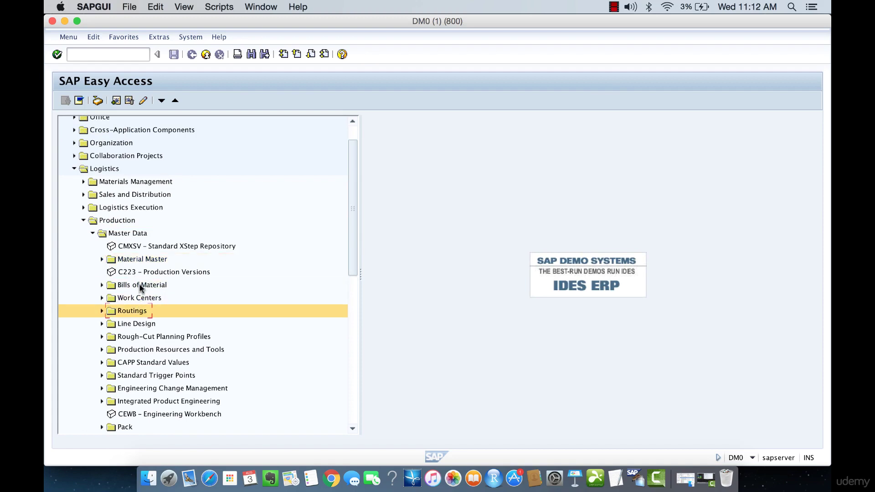
left_click(139, 286)
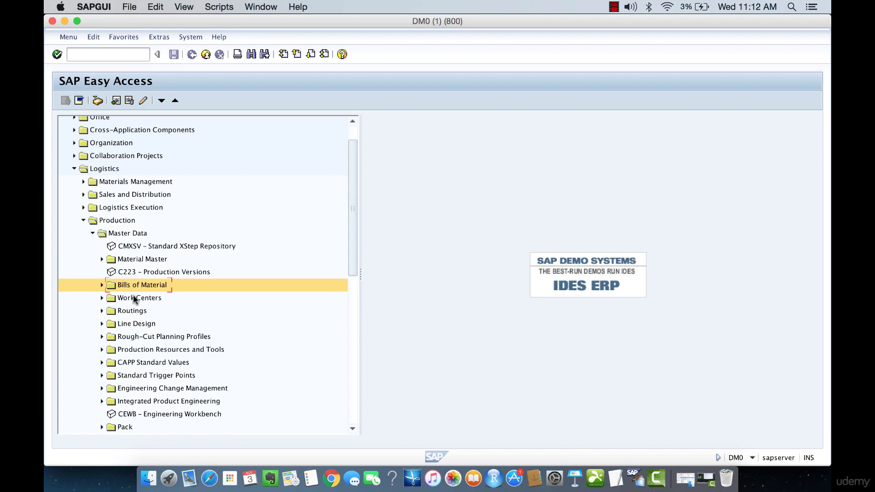
left_click(133, 297)
left_click(133, 310)
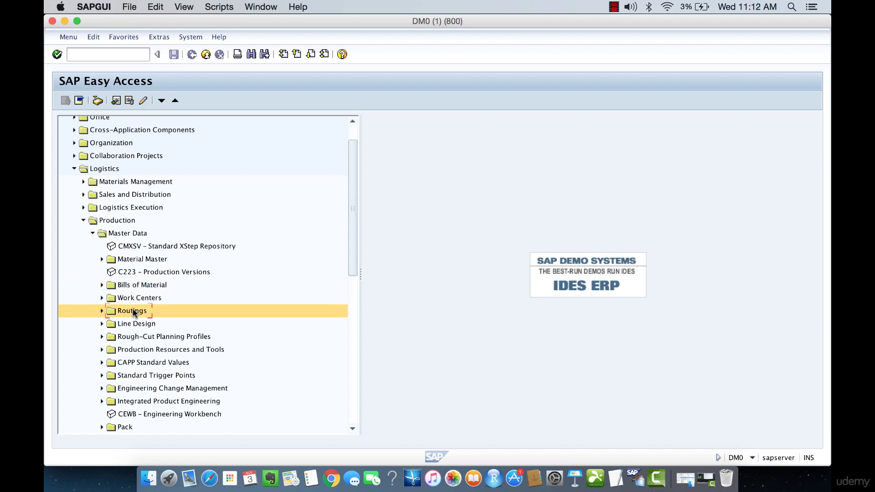
Expand Material Master > Material > Create (General) and start MM01 – Immediately
left_click(102, 259)
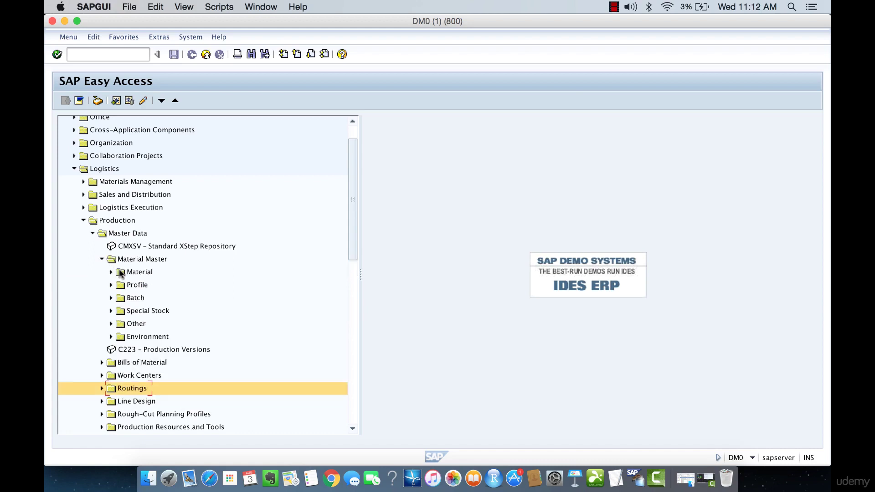
left_click(113, 273)
left_click(112, 273)
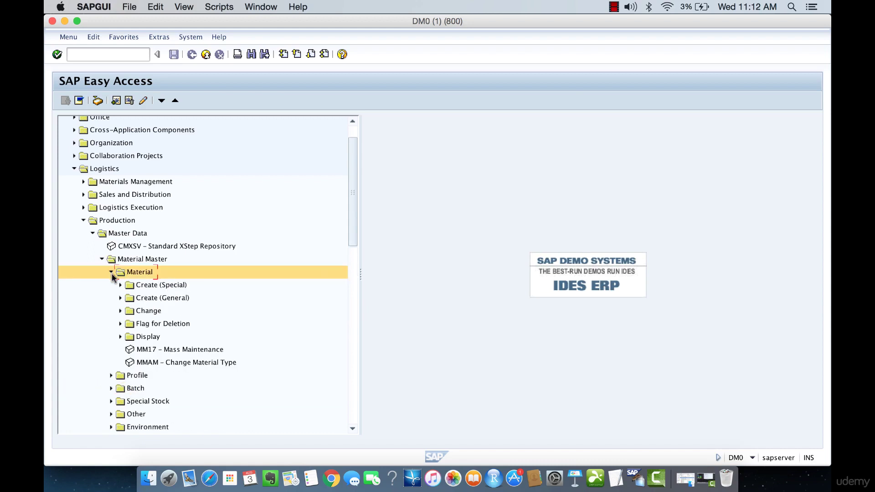
left_click(120, 299)
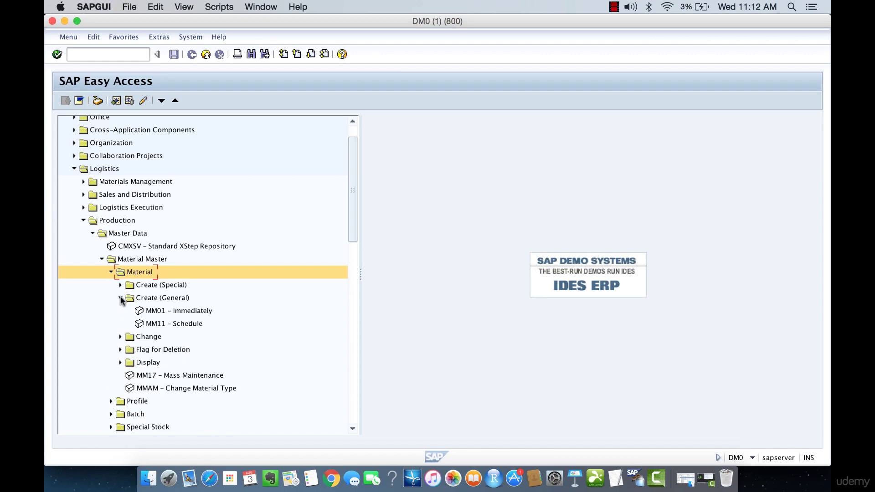
double_click(153, 310)
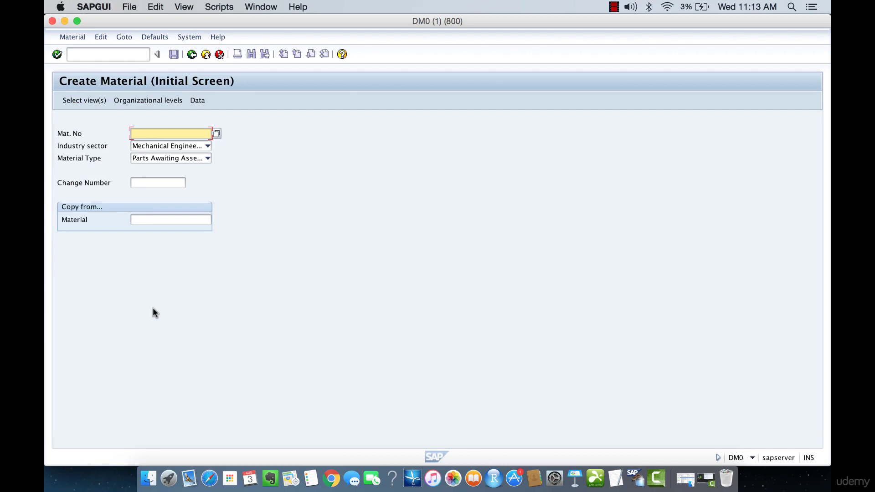
left_click(78, 133)
left_click(79, 145)
left_click(81, 158)
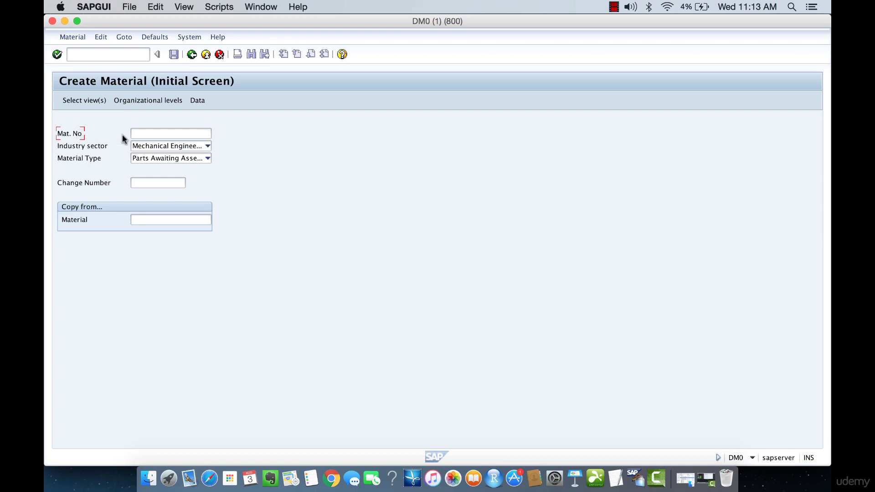
left_click(144, 133)
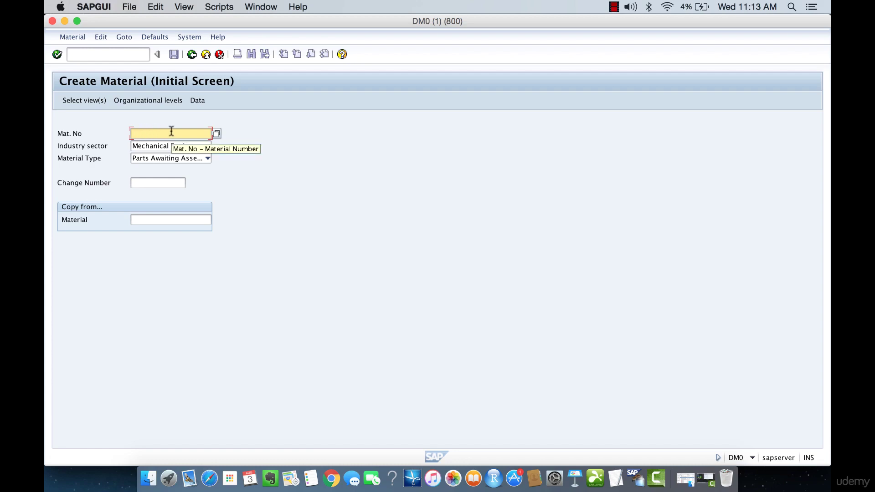
type("100001")
left_click_drag(161, 133, 132, 133)
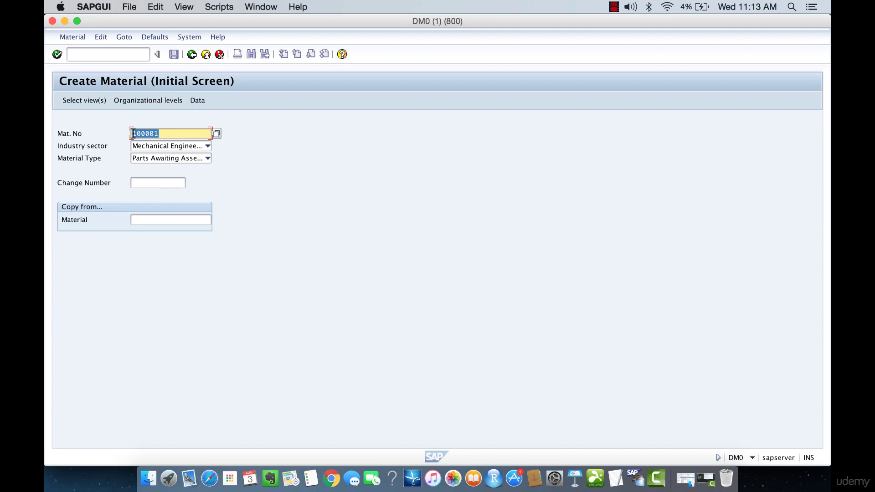
key("BackSpace")
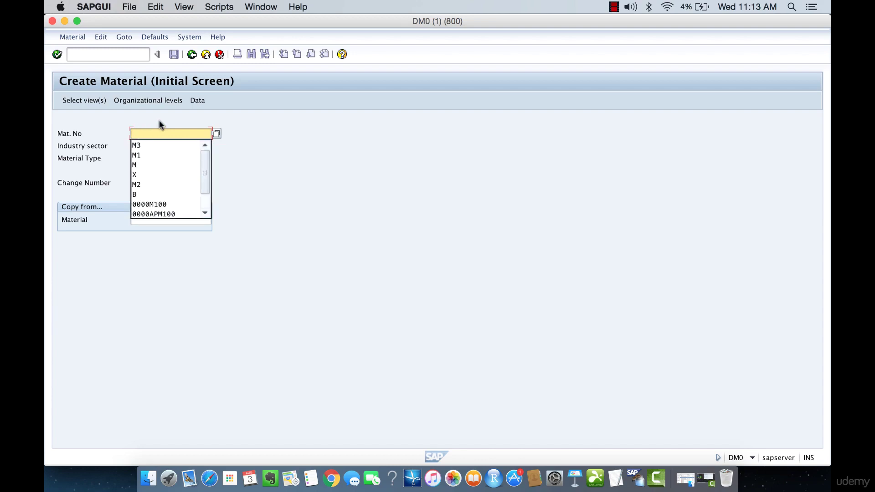
left_click(176, 113)
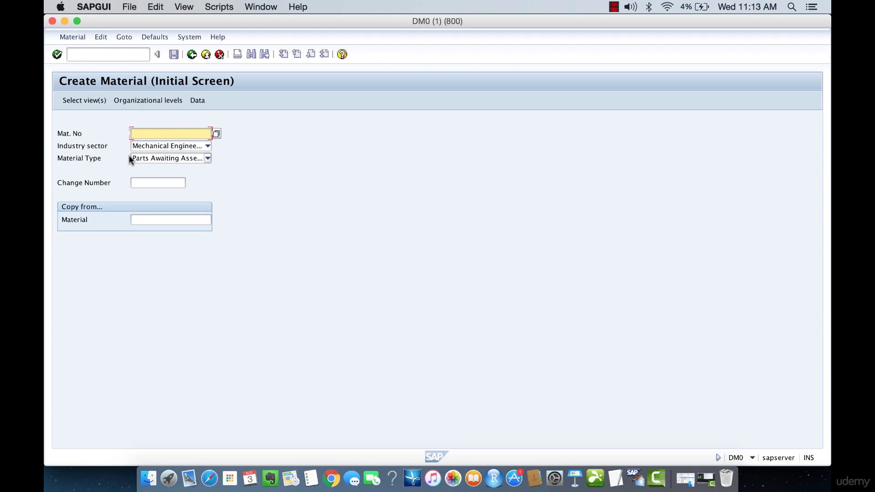
Highlight the Industry sector label and drop down its list of sectors
left_click(98, 146)
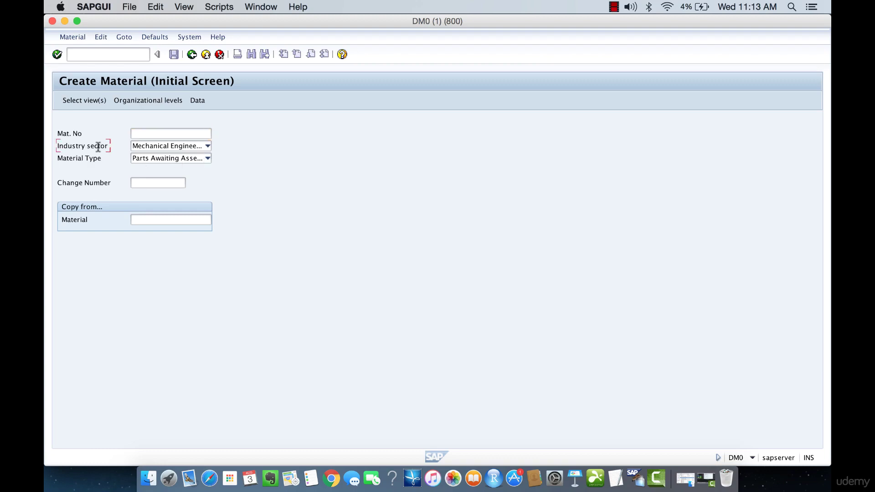
left_click_drag(57, 147, 107, 146)
left_click(158, 146)
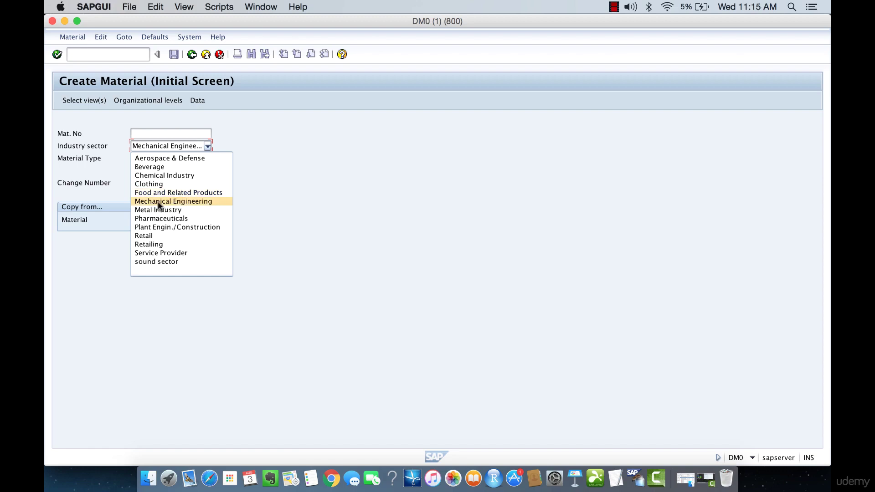
Pick Aerospace & Defense, then switch the industry sector back to Mechanical Engineering
left_click(206, 144)
left_click(206, 145)
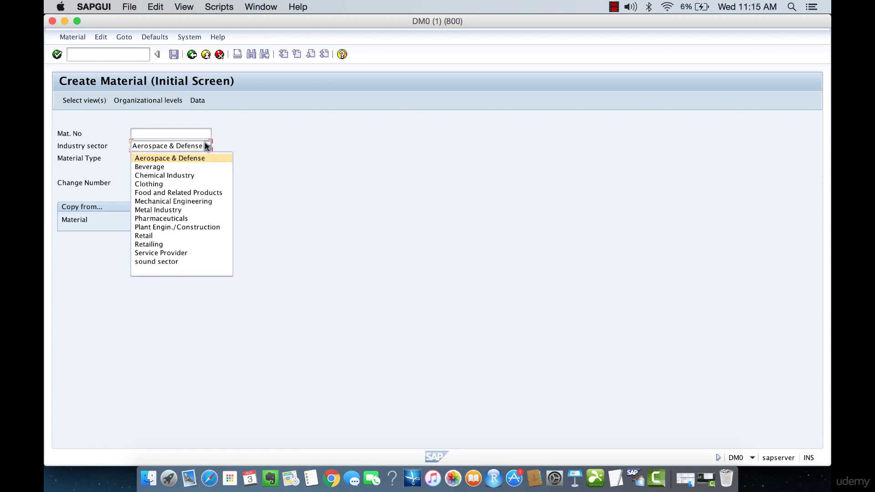
left_click(197, 201)
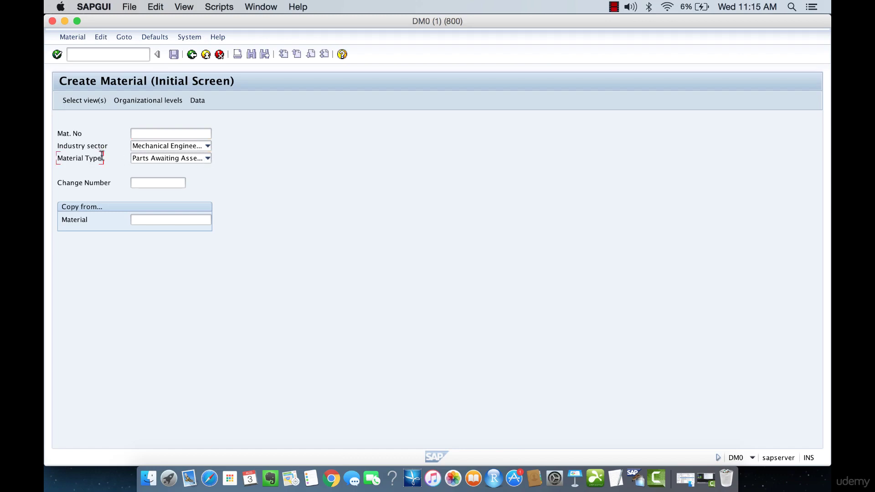
left_click_drag(101, 158, 52, 158)
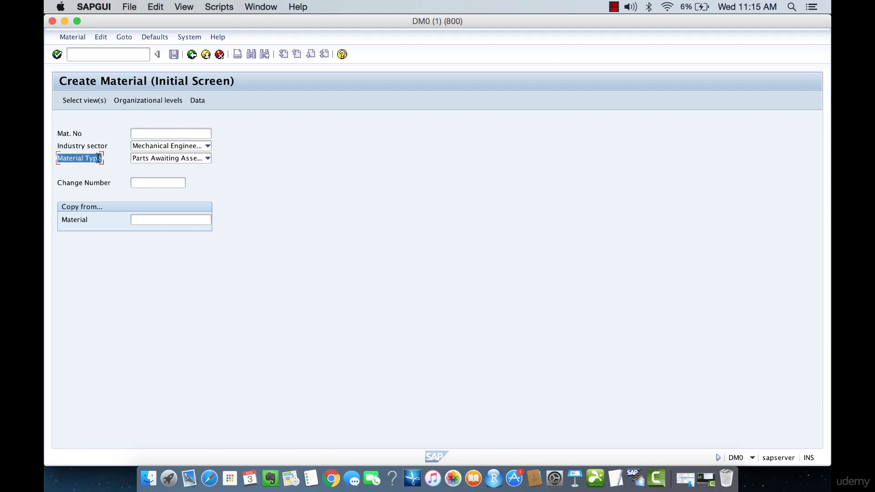
left_click(179, 157)
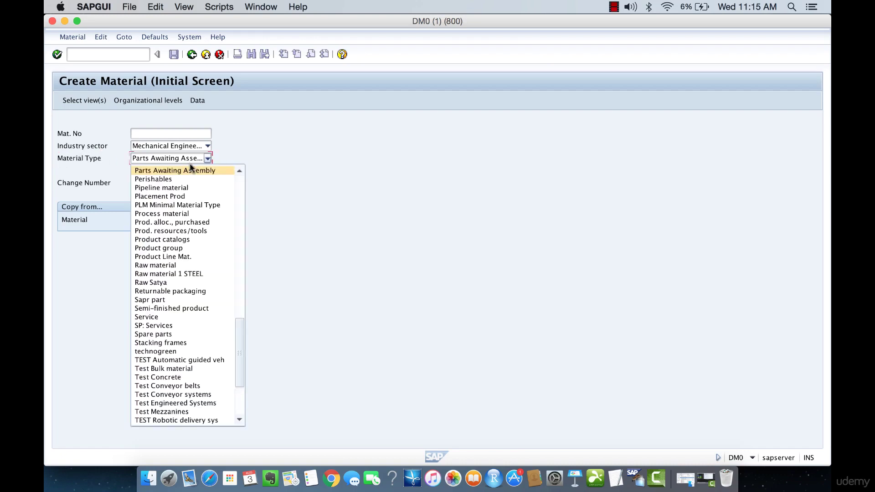
left_click(193, 171)
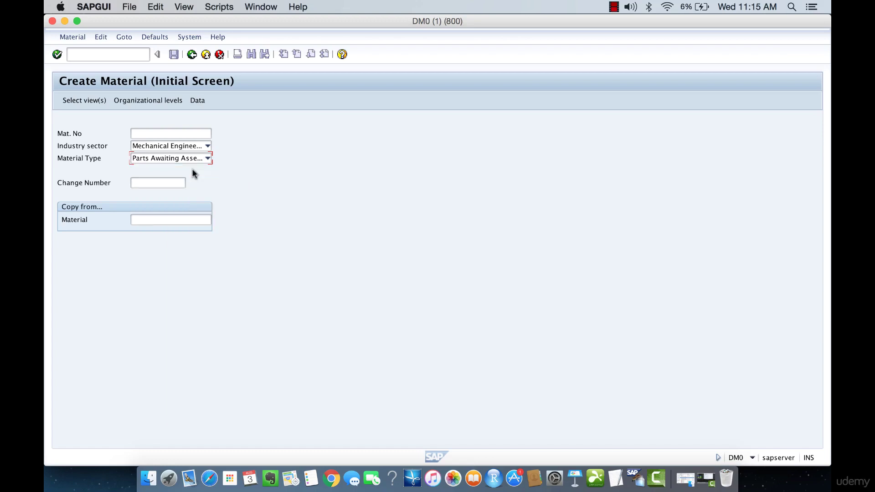
left_click(80, 183)
left_click_drag(58, 182, 111, 183)
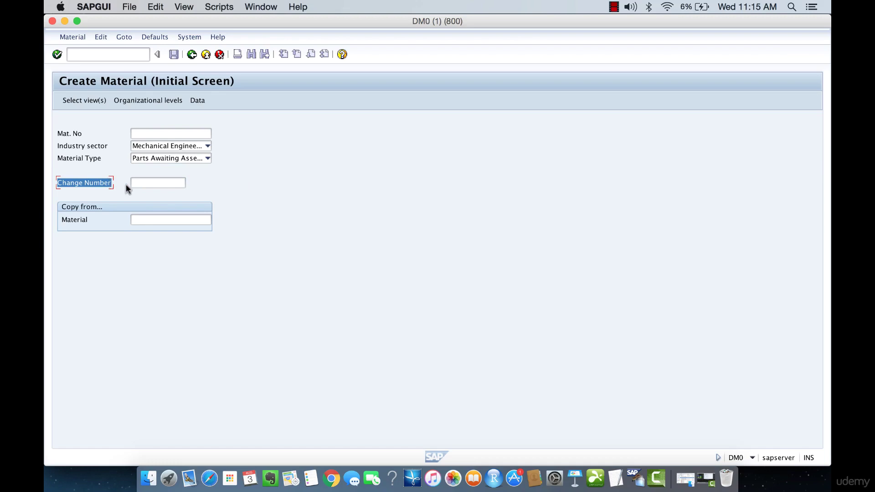
left_click(149, 182)
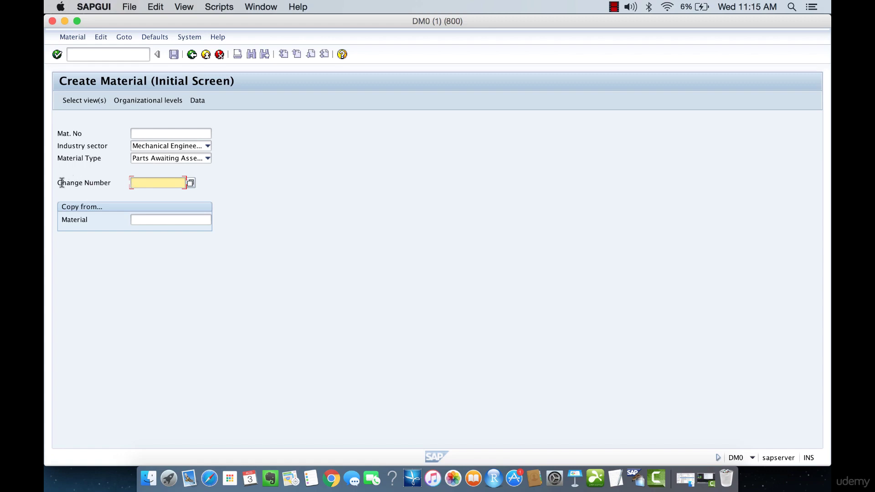
left_click_drag(57, 183, 76, 182)
left_click_drag(79, 184, 59, 181)
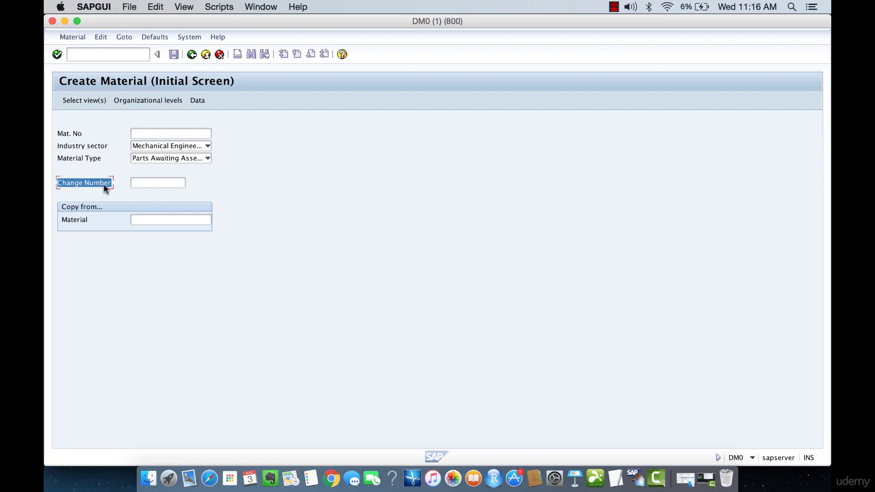
left_click(154, 180)
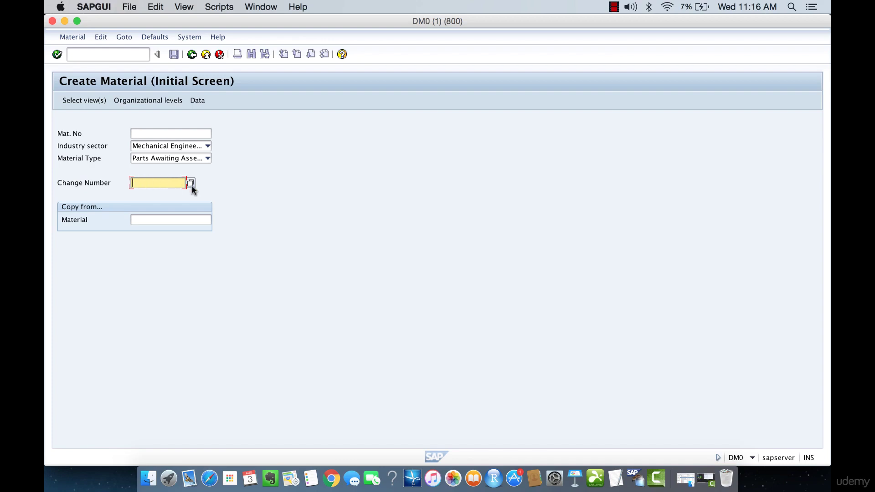
left_click(107, 219)
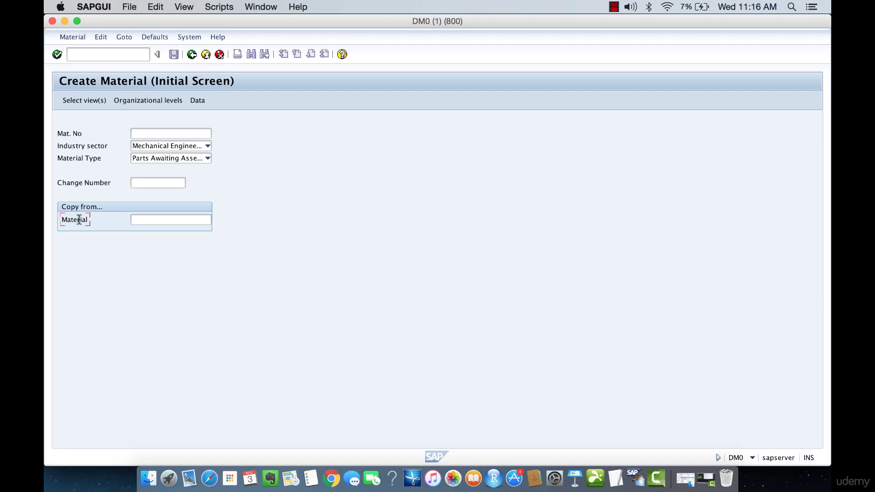
left_click(141, 220)
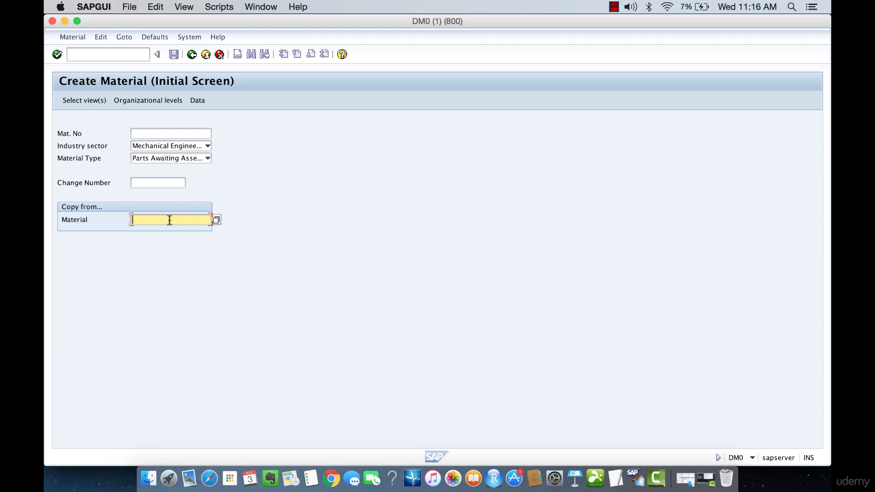
left_click(172, 181)
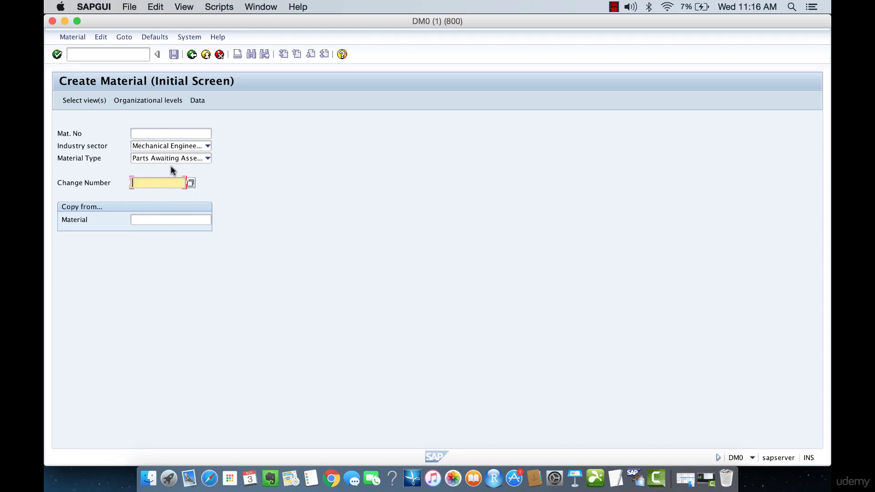
left_click(166, 133)
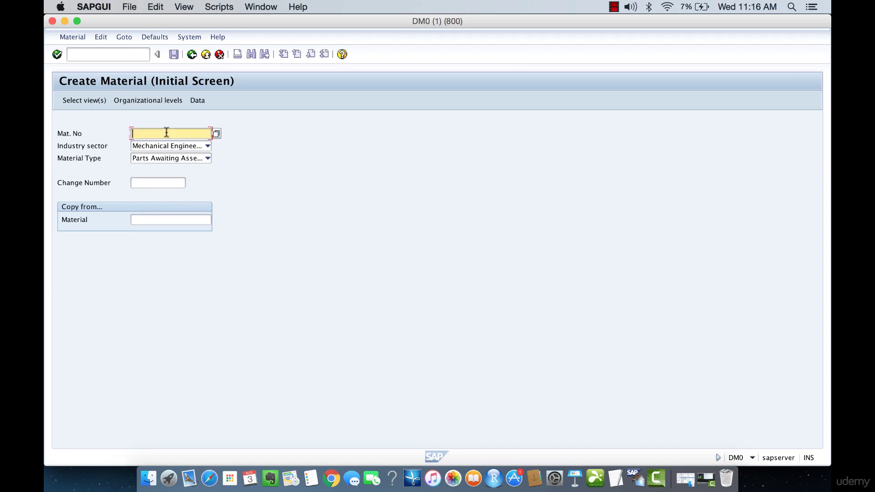
left_click(153, 217)
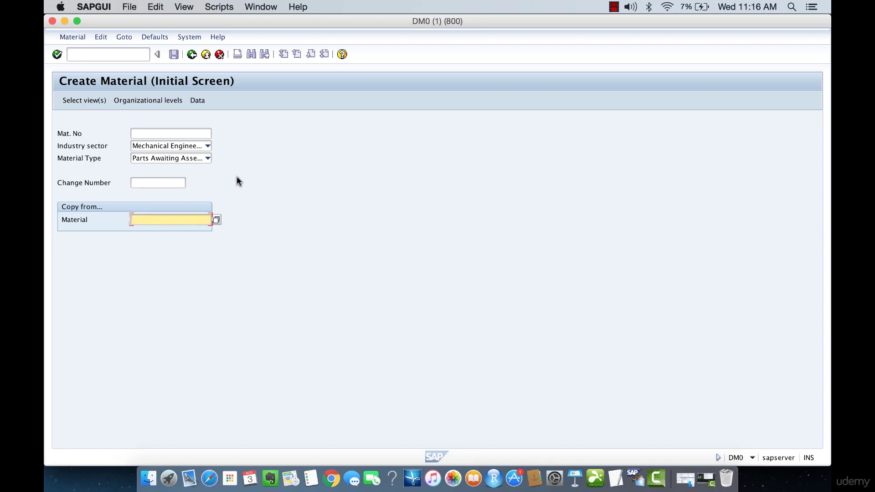
In Select View(s), mark the Basic Data 1 and Basic Data 2 views
key("Return")
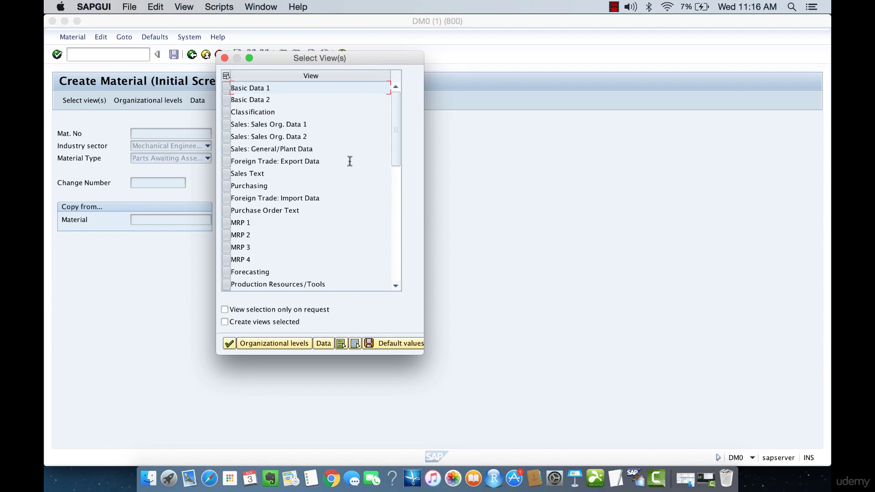
left_click(270, 150)
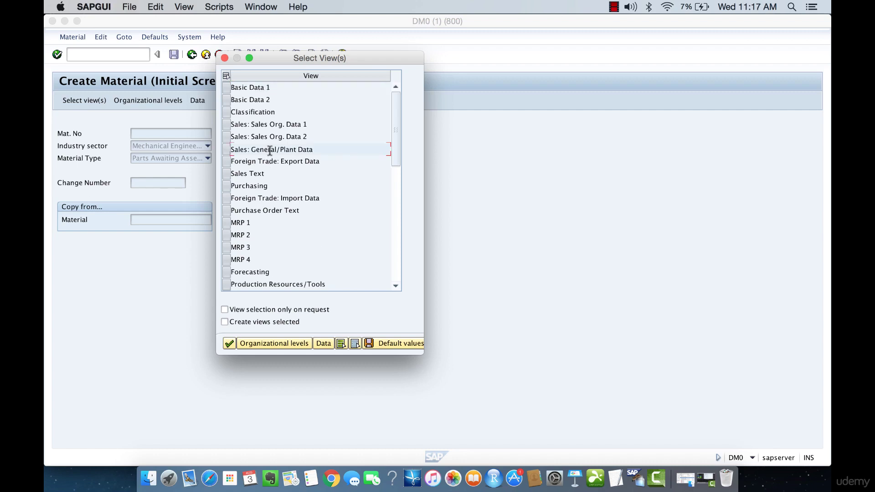
left_click(259, 89)
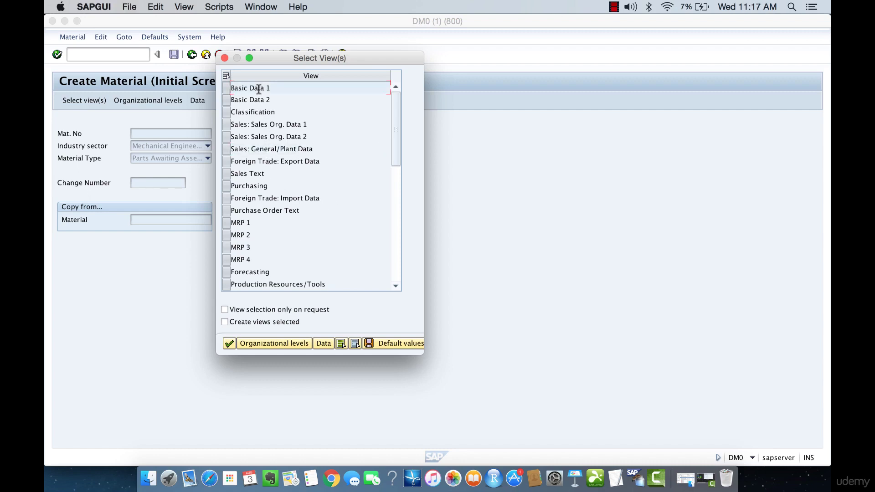
left_click(224, 86)
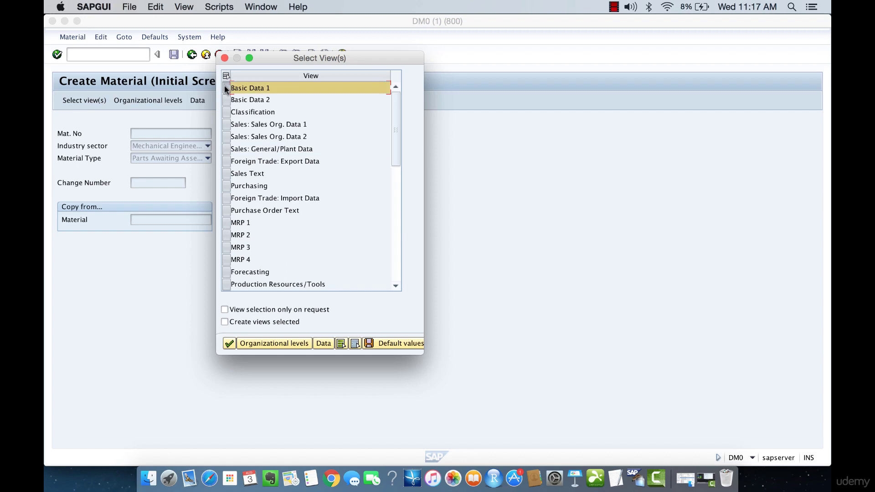
left_click(226, 98)
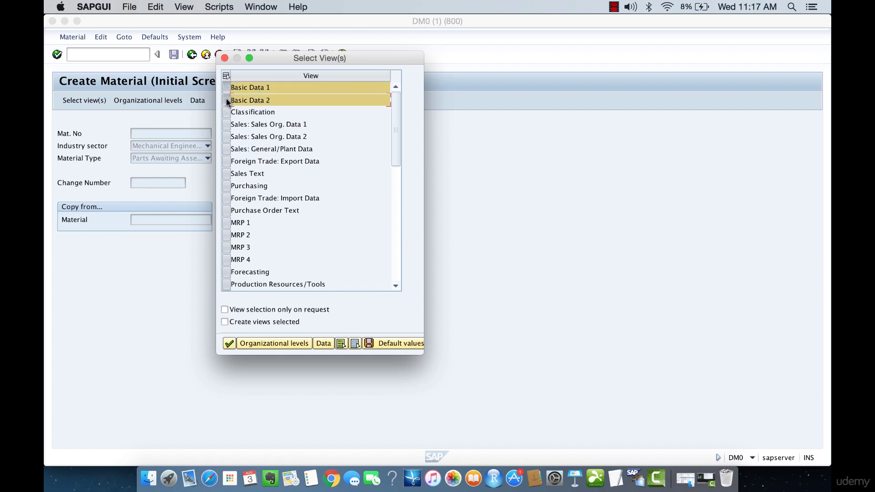
left_click(272, 88)
left_click(276, 98)
left_click(280, 87)
left_click(243, 126)
left_click_drag(231, 124, 315, 124)
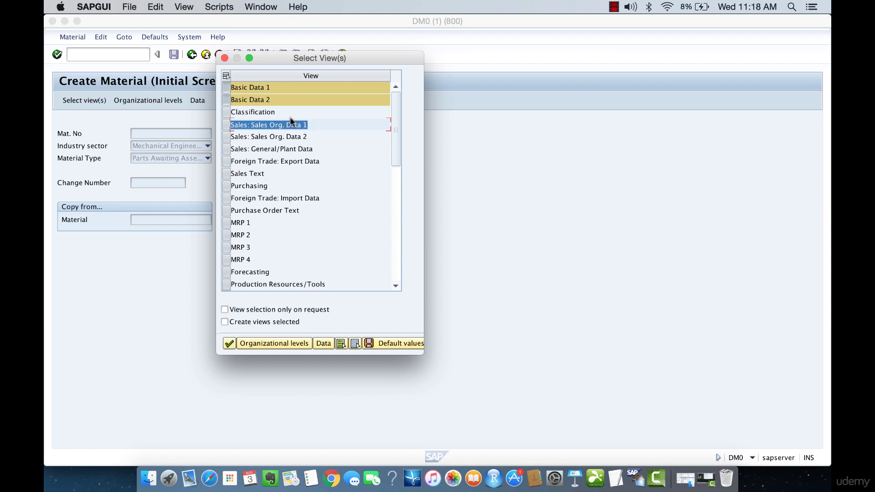
left_click(312, 124)
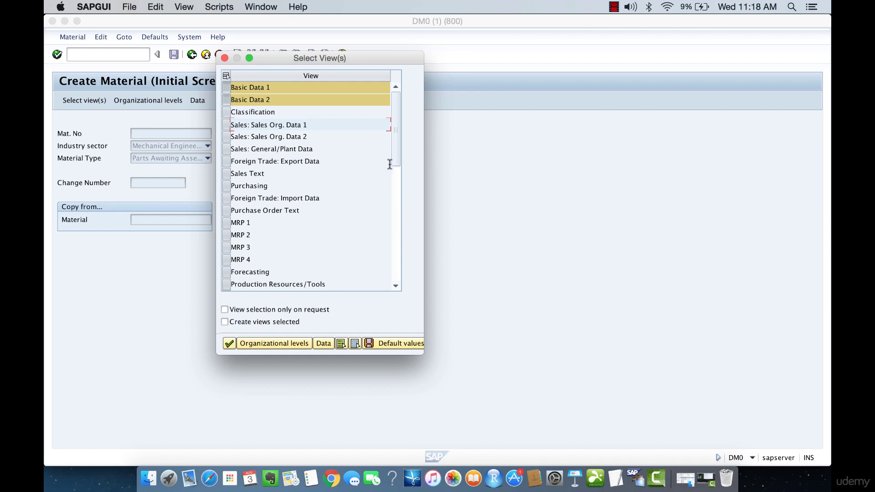
left_click_drag(395, 160, 398, 198)
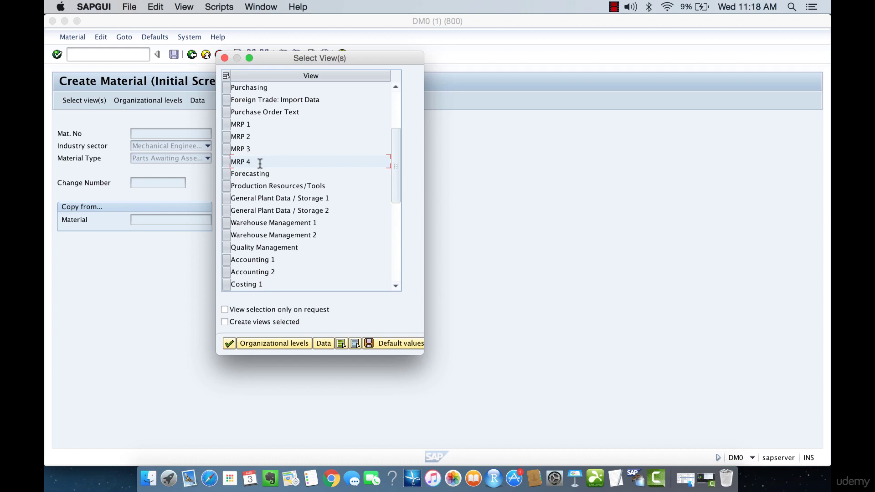
Step through the MRP 1 and MRP 2 view rows in the list
left_click(242, 124)
left_click(256, 137)
left_click(256, 124)
left_click(255, 149)
left_click(255, 160)
left_click(258, 137)
left_click(263, 152)
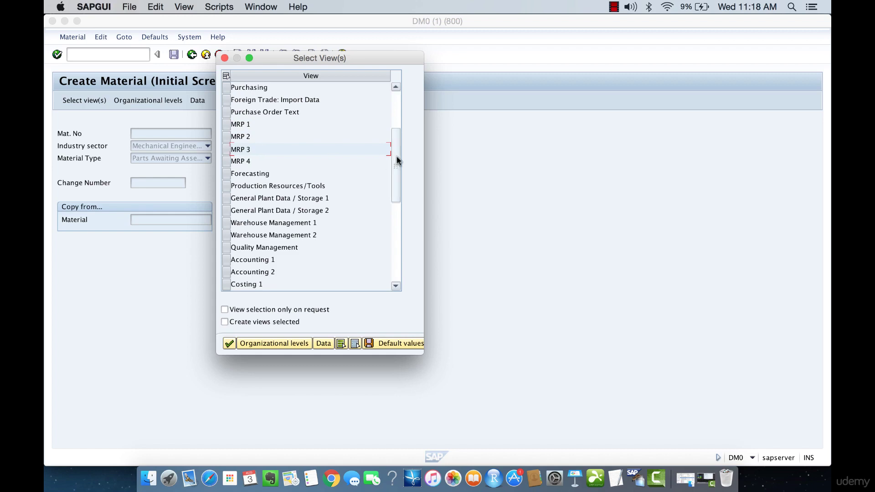
Scroll down to mark General Plant Data / Storage 1, then return to the top
mouse_move(395, 160)
left_mouse_down()
mouse_move(395, 184)
mouse_move(396, 176)
left_mouse_up()
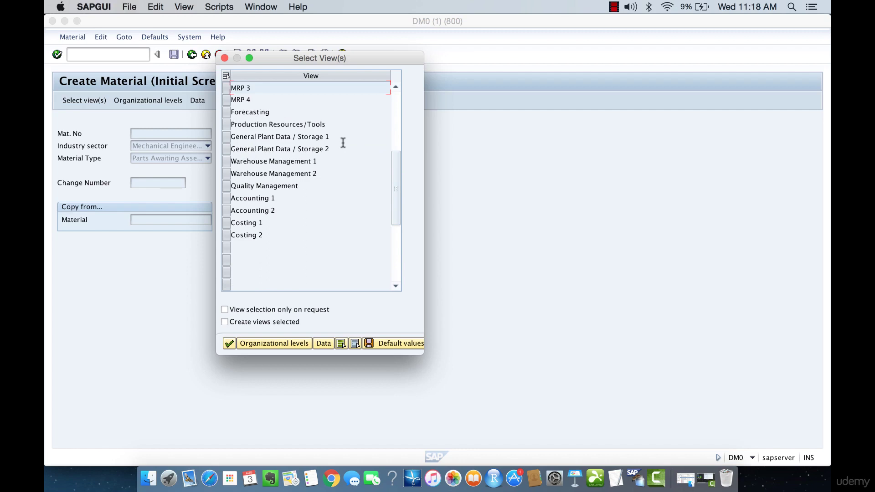
left_click(228, 135)
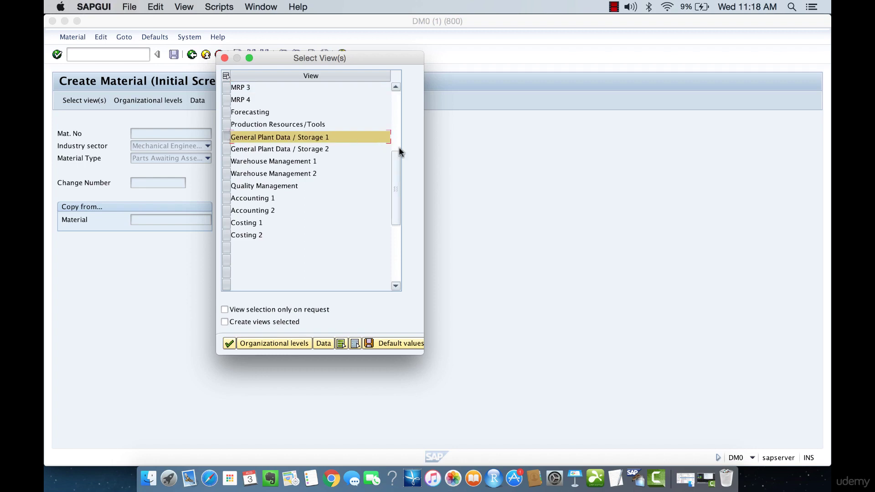
scroll(399, 151, "up", 5)
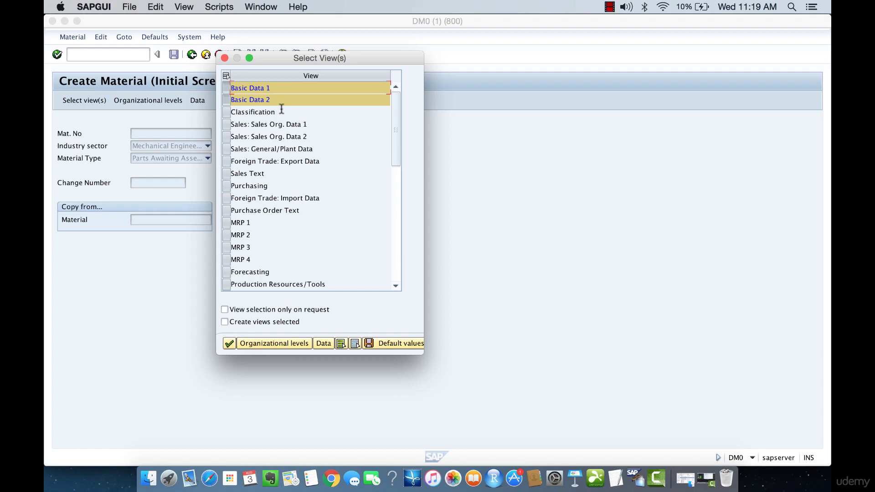
left_click_drag(272, 87, 241, 88)
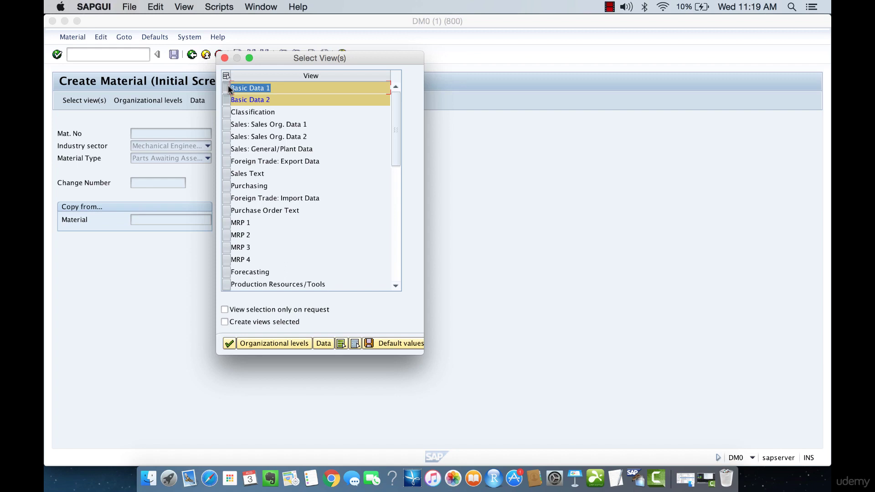
left_click(286, 88)
Confirm the views and change Plant from 1000 to 1002 (Werk Hamburg)
left_click(229, 343)
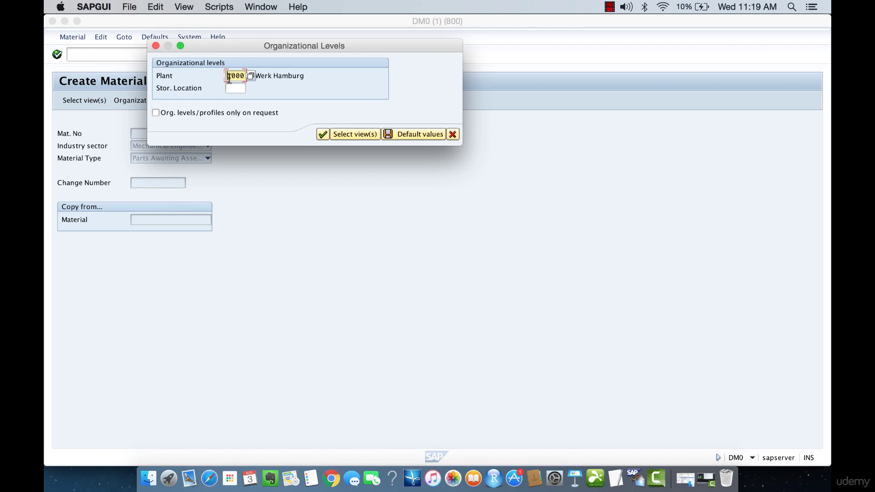
left_click_drag(228, 79, 248, 79)
left_click(244, 76)
left_click_drag(306, 78, 256, 75)
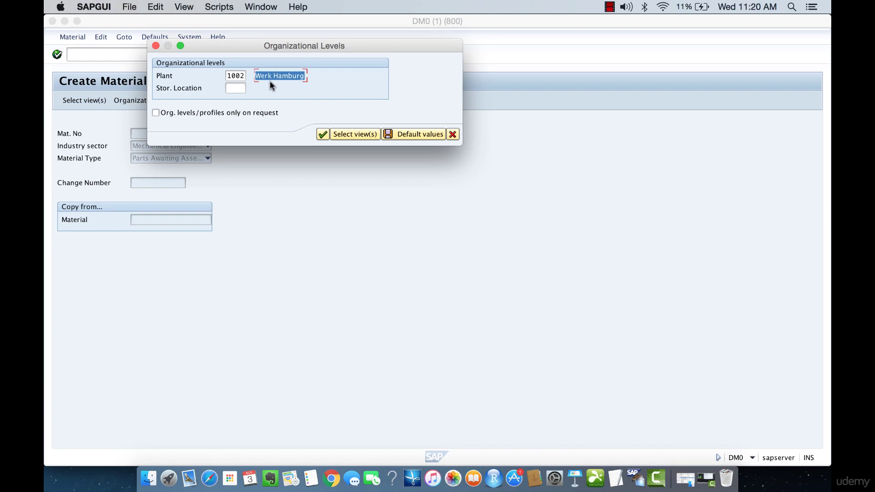
Accept Plant 1002 in the Organizational Levels dialog
left_click(322, 134)
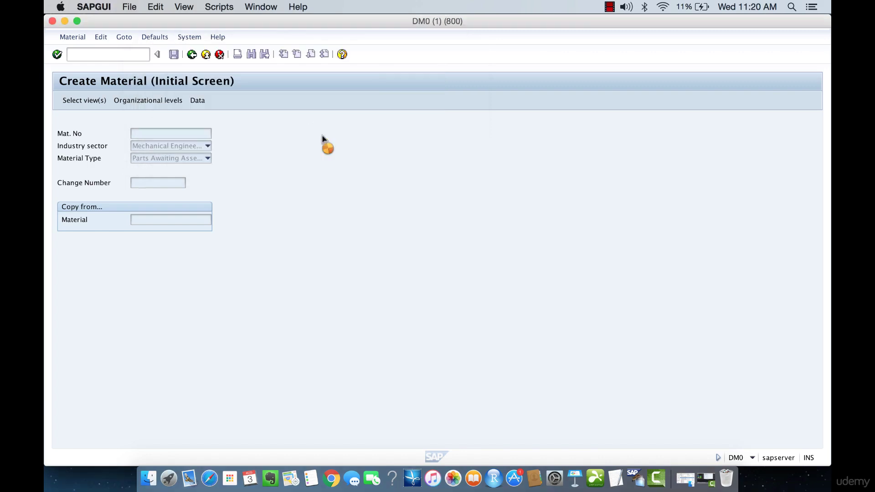